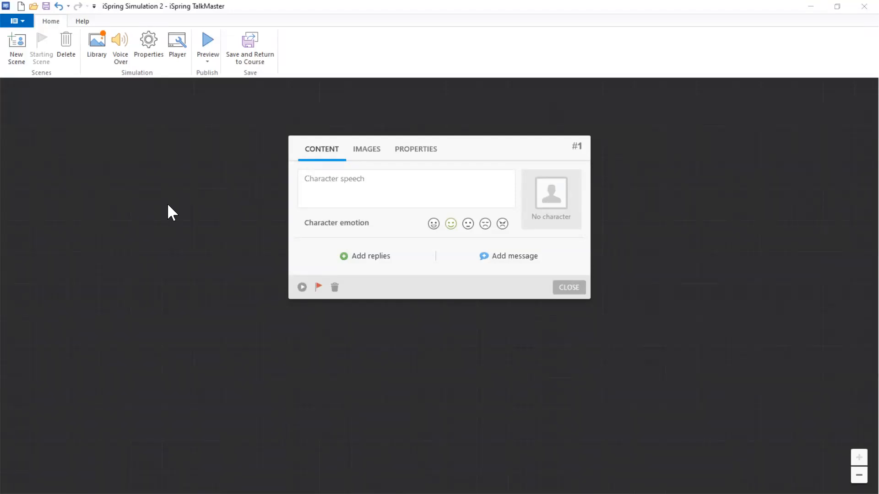
Give the scene the speech "Hi. I'd like to talk about workplace communication." and the built-in dark-haired woman carrying a shoulder bag as character.
type("Hi. I'd like to talk about workplace communication.")
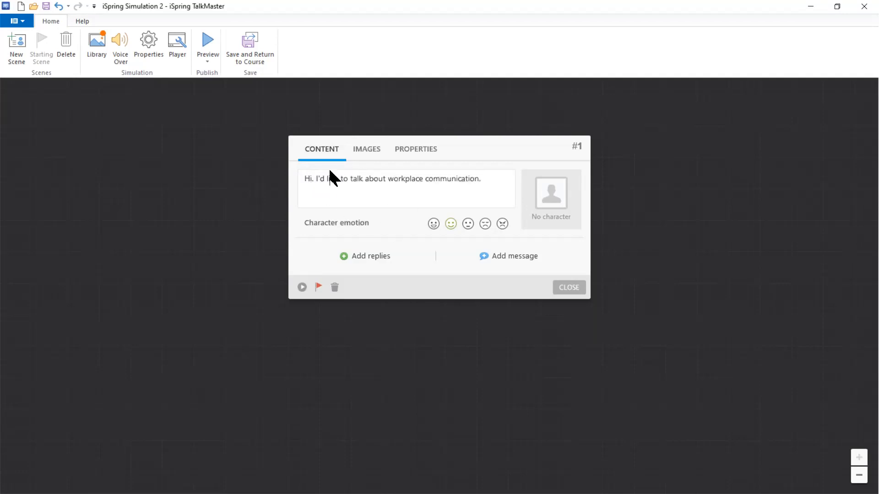
left_click(548, 204)
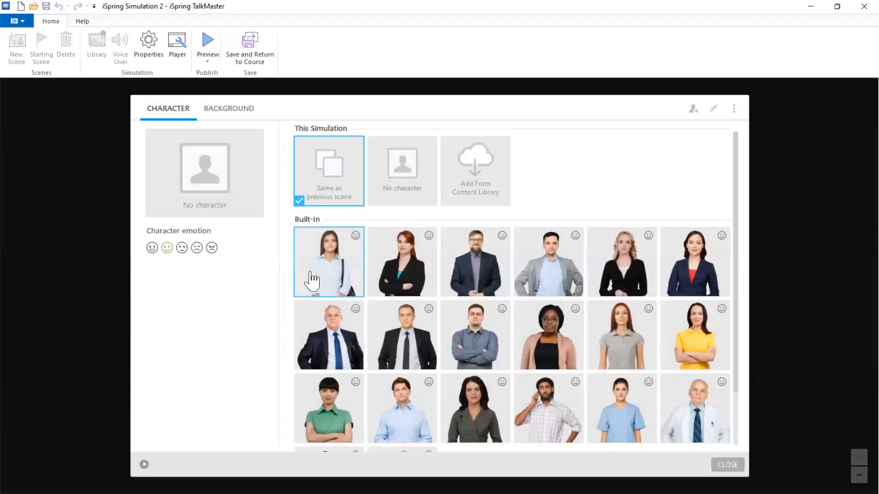
scroll(552, 410, "down", 1)
scroll(553, 410, "down", 2)
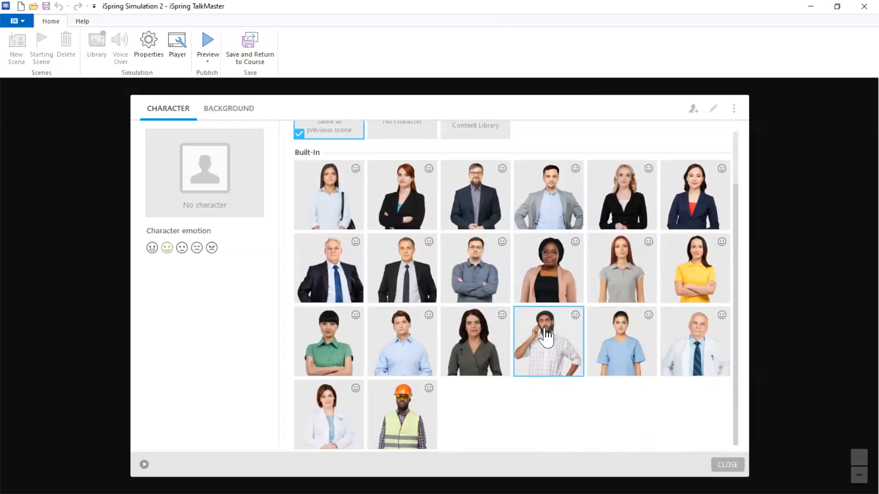
scroll(552, 403, "up", 3)
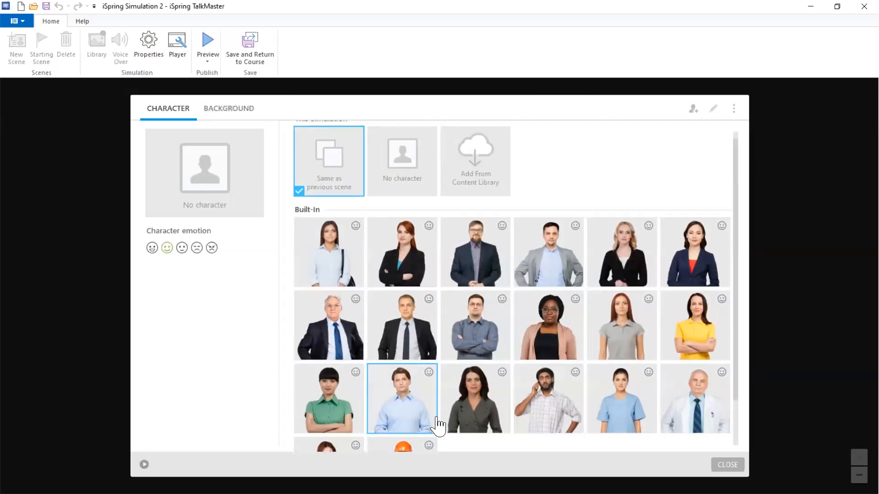
left_click(345, 274)
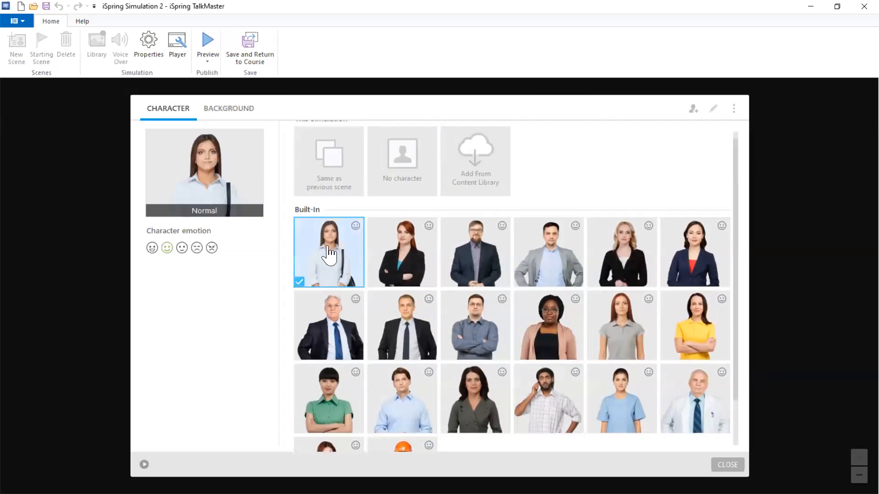
scroll(329, 256, "up", 1)
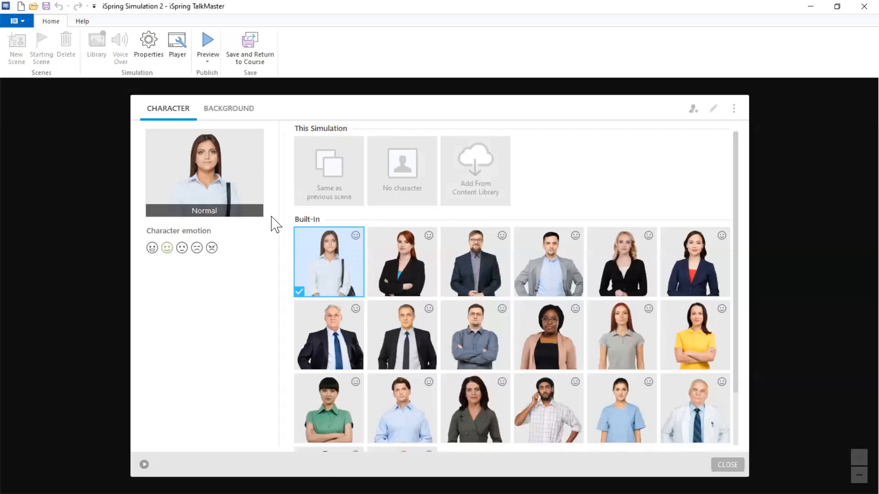
Look through the built-in background images available for the scene.
left_click(227, 109)
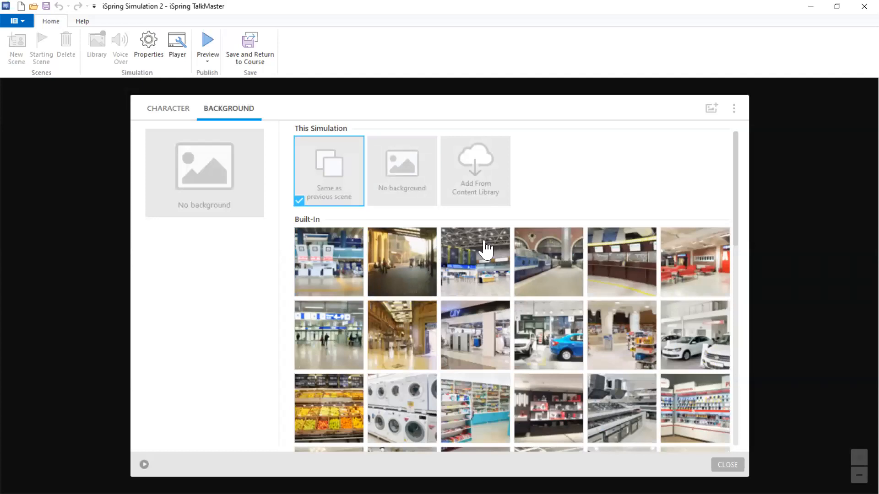
scroll(595, 320, "down", 3)
scroll(555, 414, "down", 8)
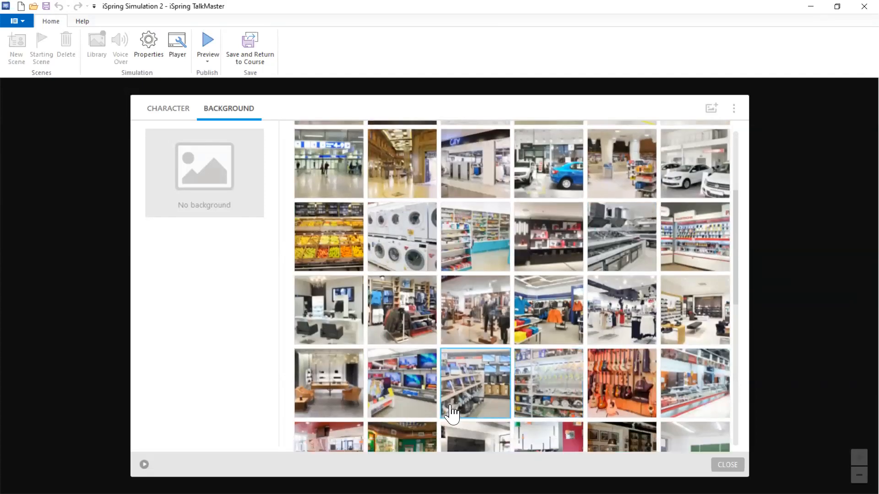
scroll(553, 265, "down", 6)
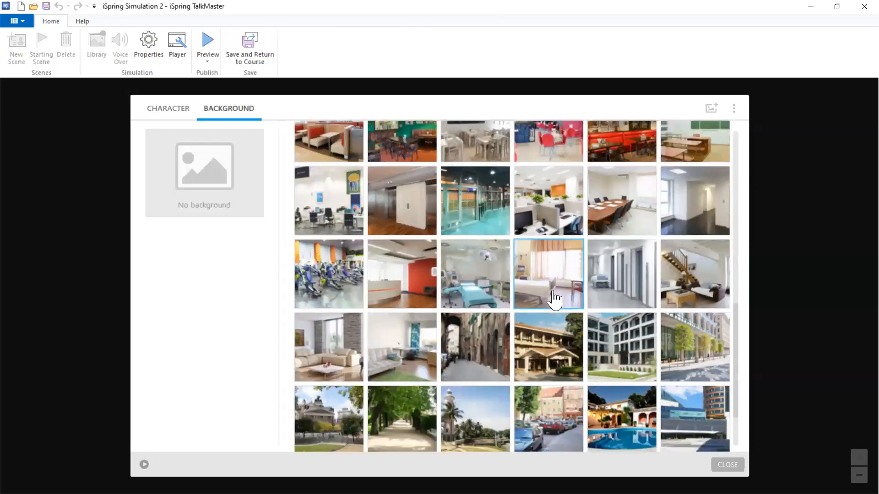
scroll(540, 305, "up", 5)
scroll(540, 304, "up", 12)
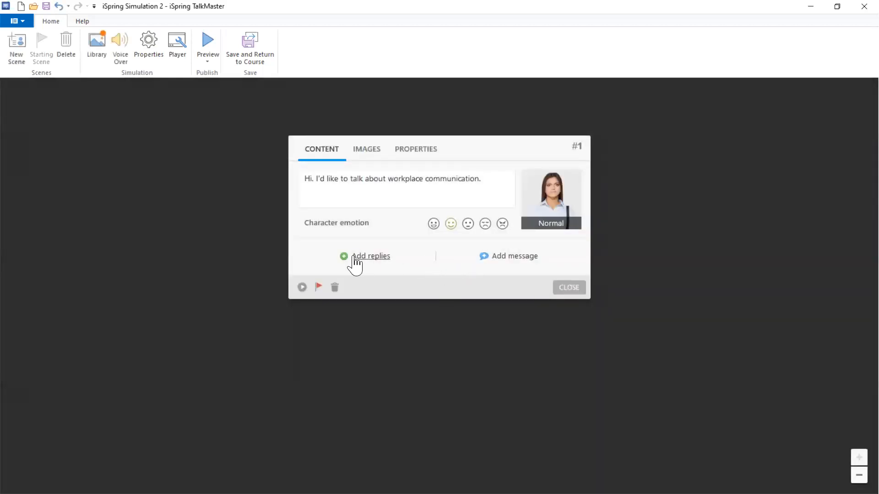
Add the replies "Sure. What's up?" and "Absolutely, is this a good time and place, or would something else be better?" to the scene.
left_click(358, 257)
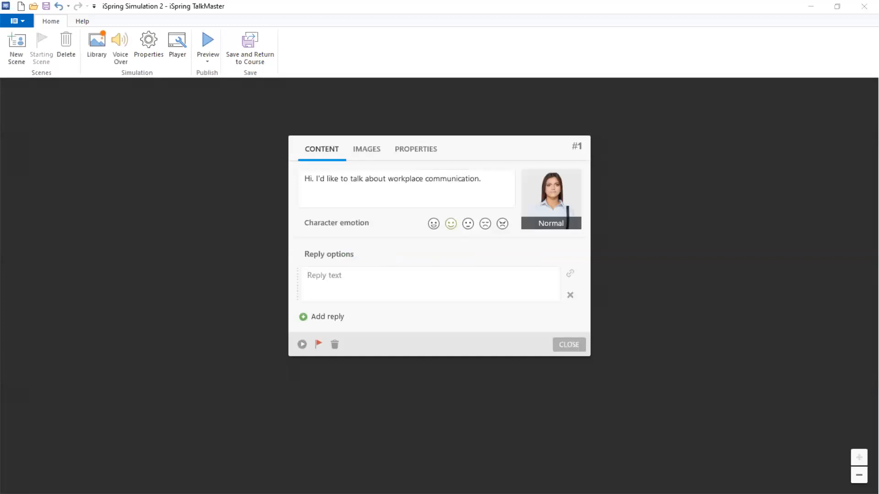
left_click(311, 288)
type("Sure. What's up?")
left_click(316, 318)
type("Absolutely, is this a good time and place, or would something else be better?")
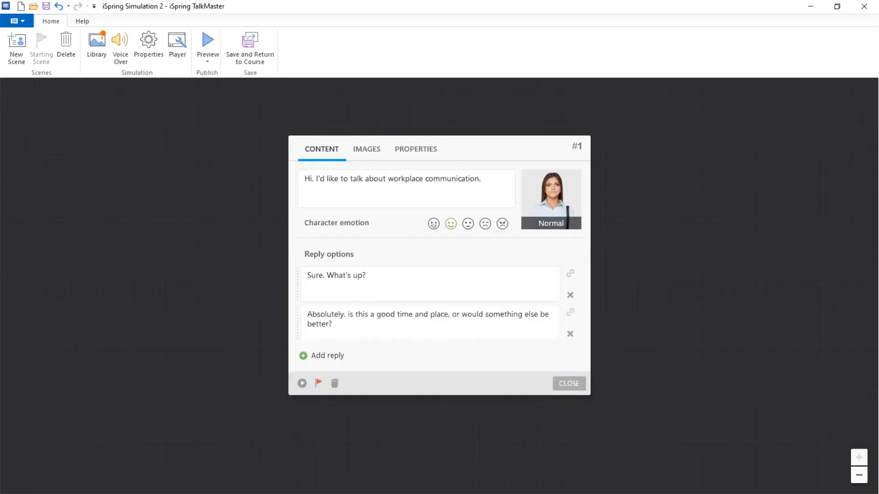
Add "Really? Do I have to?" as the third reply, and preview the scene.
left_click(334, 360)
left_click(344, 362)
type("Really? Do I have to?")
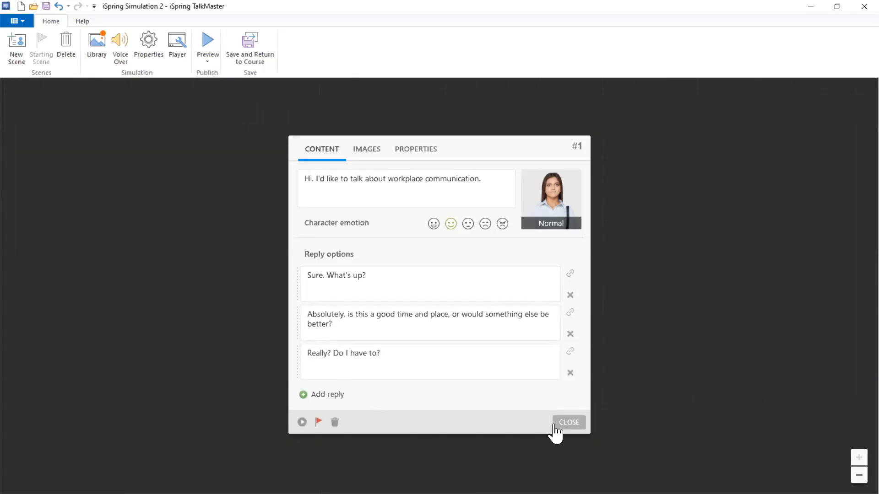
left_click(569, 422)
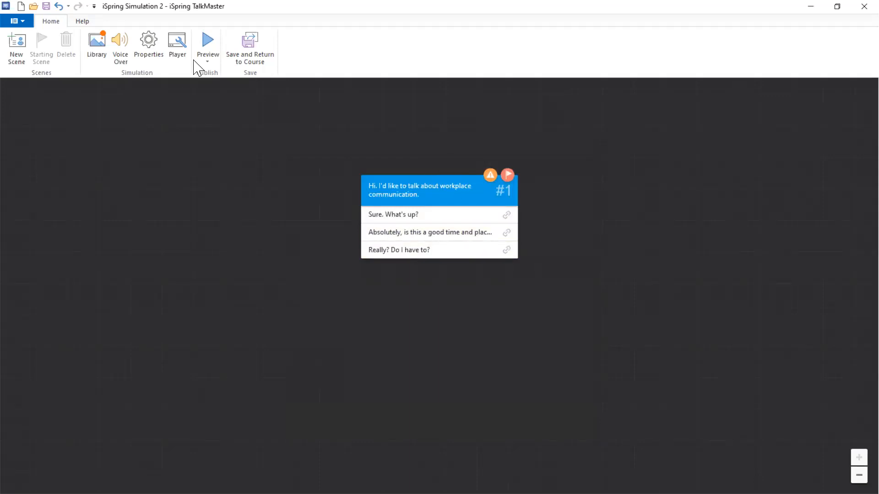
left_click(208, 42)
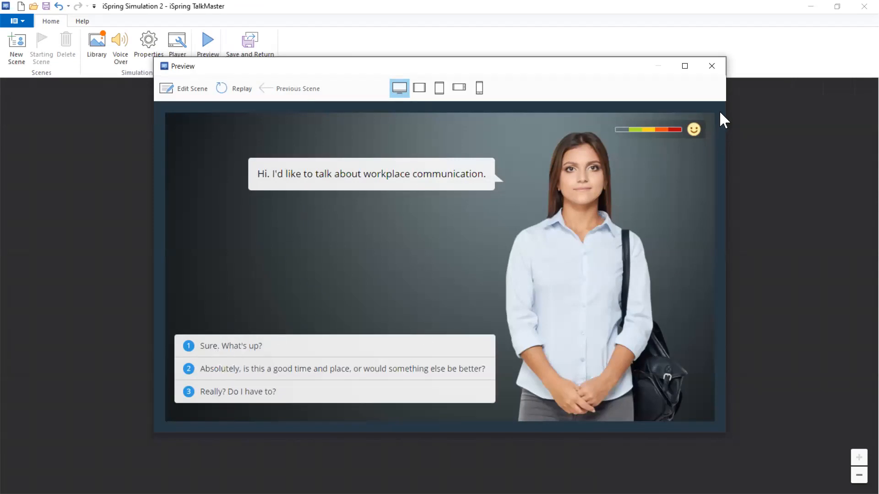
left_click(711, 67)
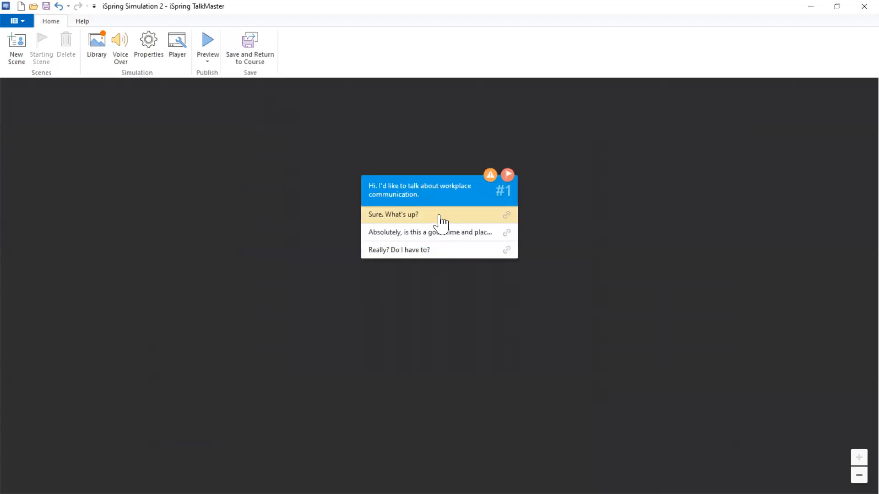
Link "Sure. What's up?" to a new scene with the speech "Actually, it's a bit sensitive. Can we speak somewhere else?" and the Puzzled emotion.
left_click_drag(459, 219, 631, 233)
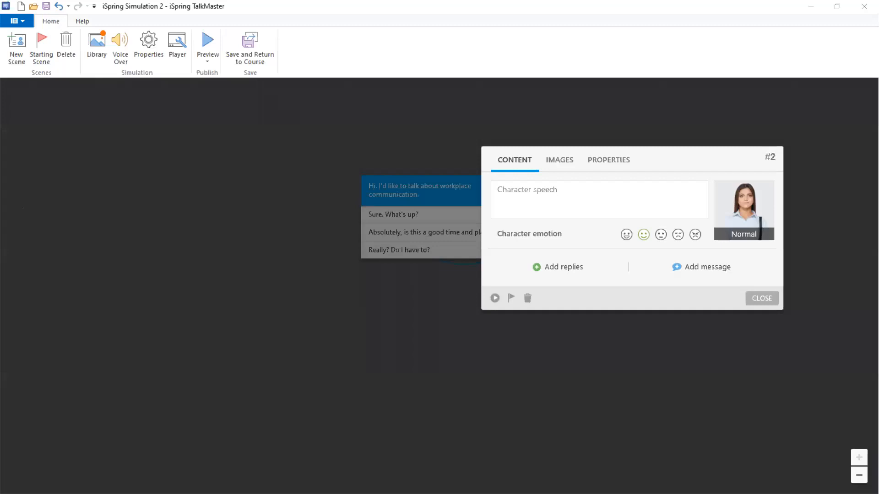
left_click(497, 200)
type("Actually, it's a bit sensitive. Can we speak somewhere else?")
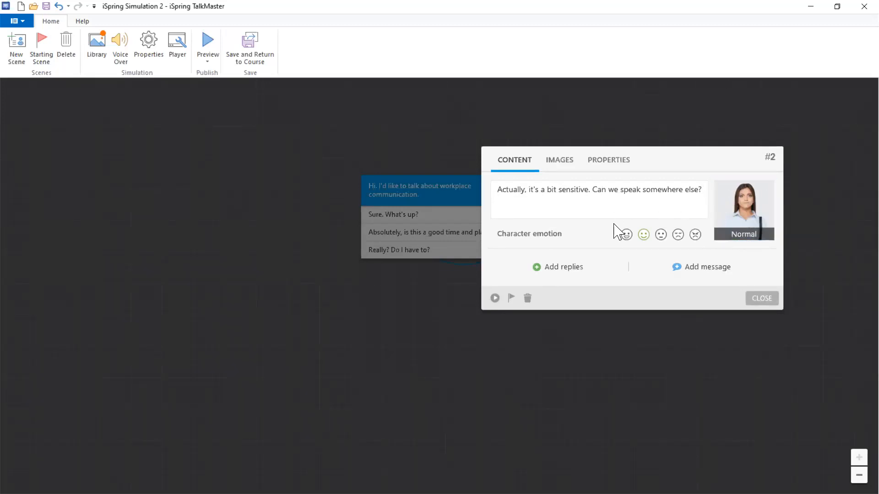
left_click(661, 235)
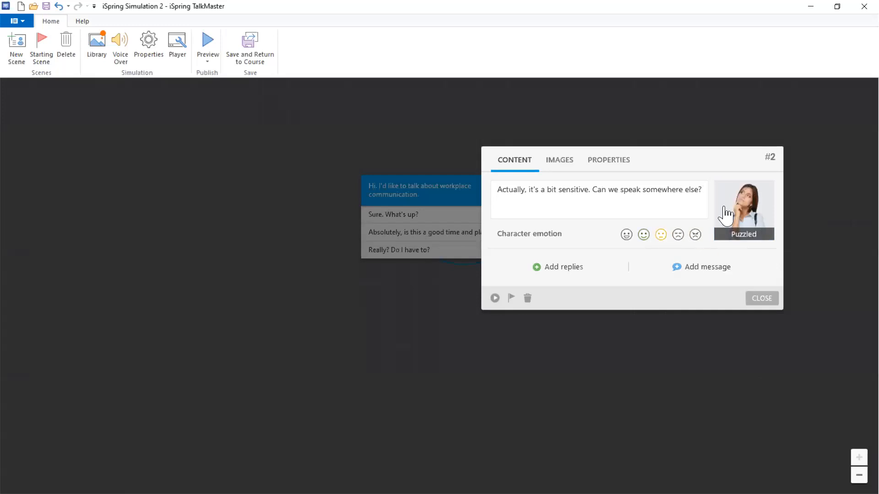
left_click(761, 299)
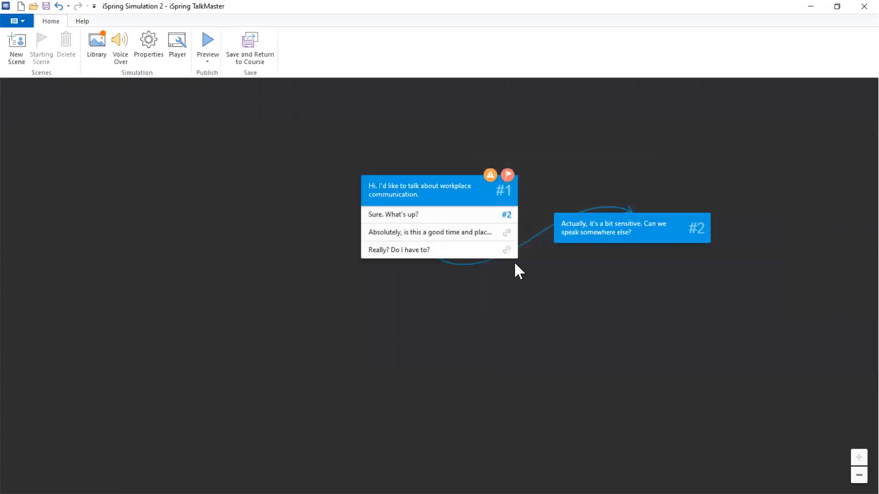
Link the "Absolutely" reply to a new scene with the speech "Thanks! I could do this afternoon in meeting room 3?" and the Happy emotion.
left_click_drag(506, 238, 574, 387)
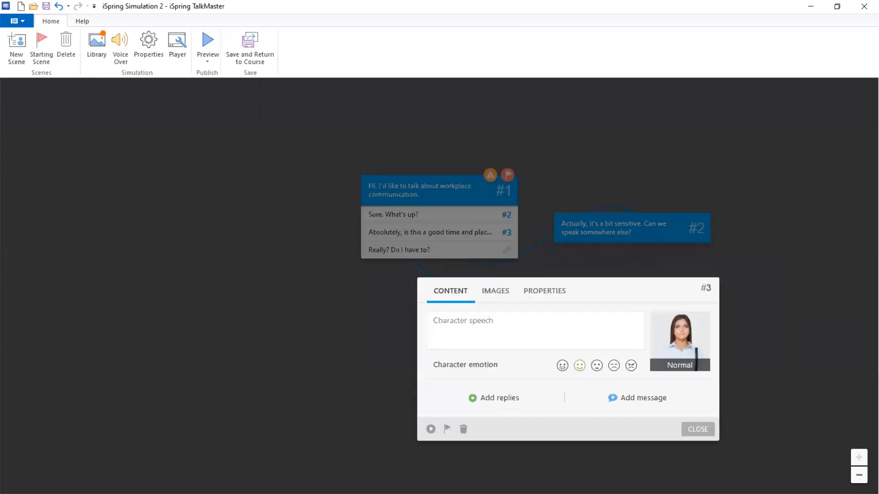
left_click(562, 330)
type("Thanks! I could do this afternoon in meeting room 3?")
left_click(563, 366)
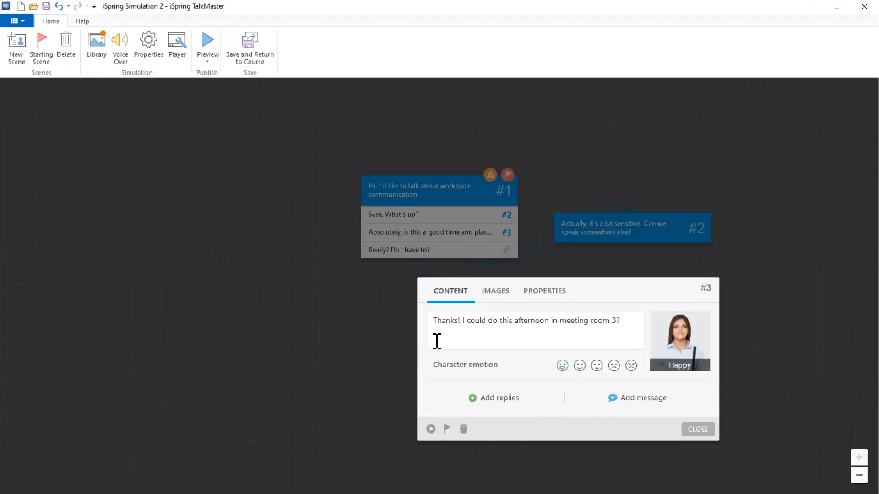
left_click(698, 429)
Link "Really? Do I have to?" to a new scene saying "Err? Yes. It's important and that doesn't feel like an appropriate response." with the Unhappy emotion.
left_click_drag(475, 255, 333, 375)
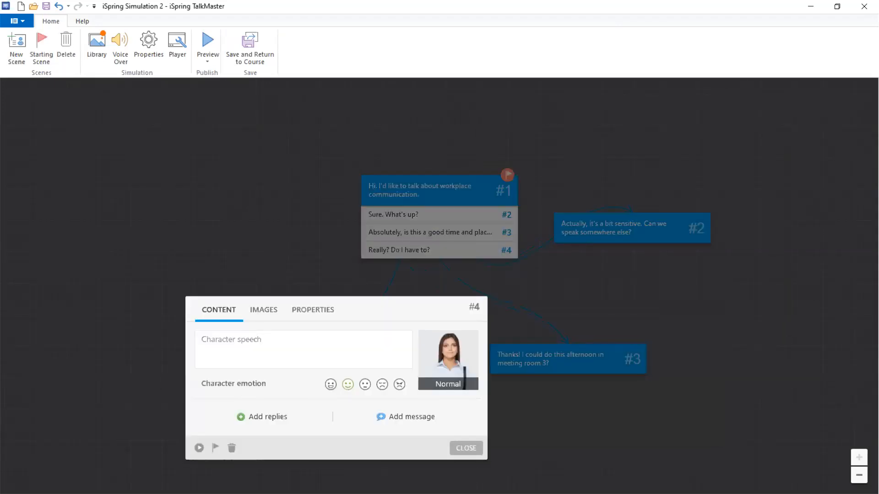
left_click(235, 359)
type("Err? Yes. It's important and that doesn't feel like an appropriate response.")
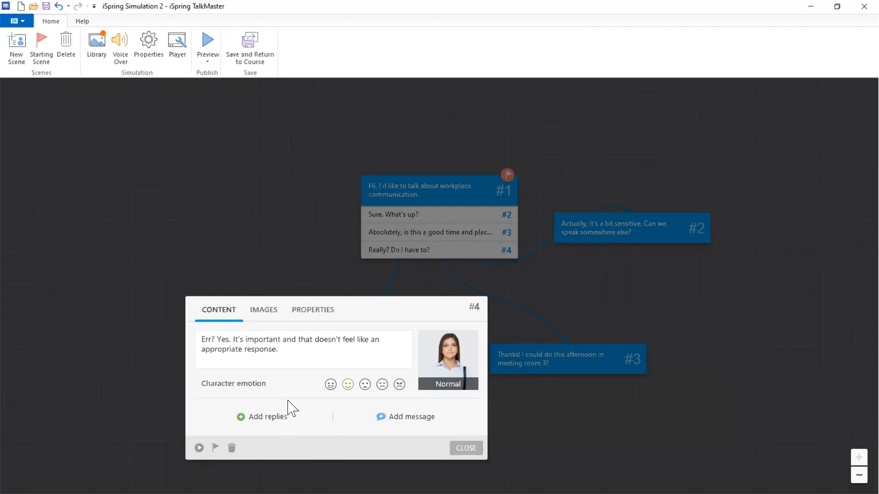
left_click(382, 386)
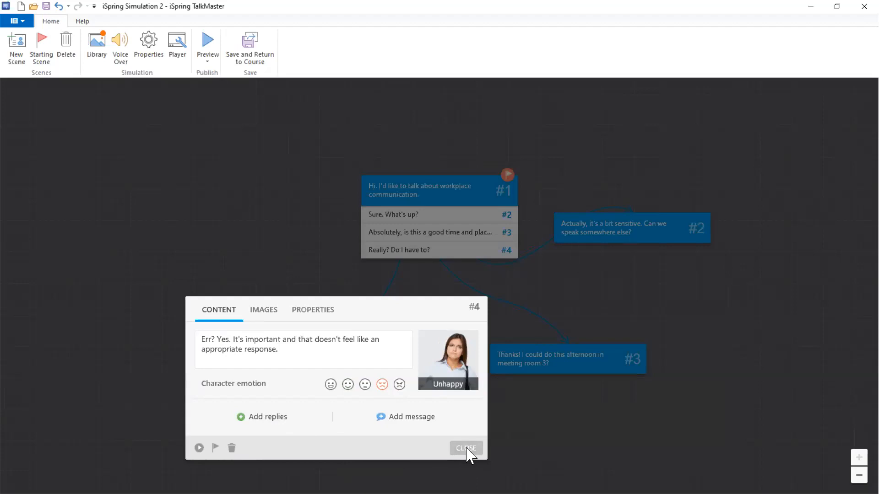
left_click(466, 448)
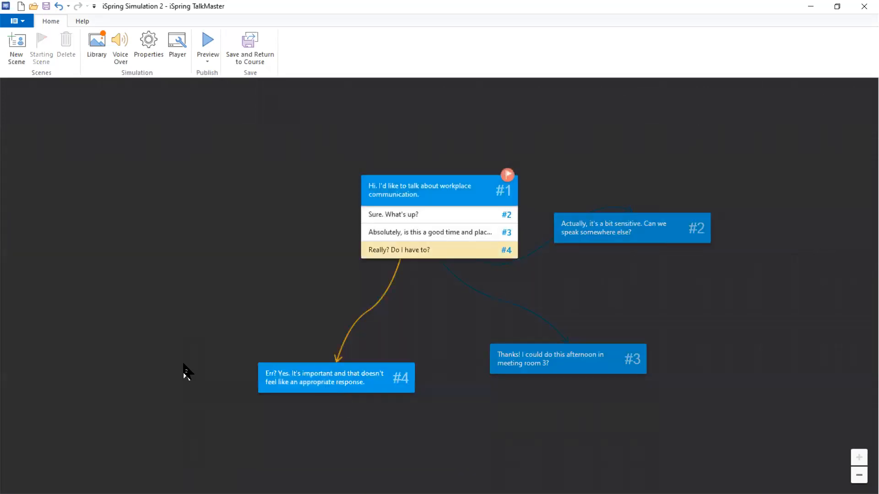
Add the reply "Thanks! I could do this afternoon in meeting room 3?" to the unhappy scene #4.
left_click(356, 385)
left_click(257, 417)
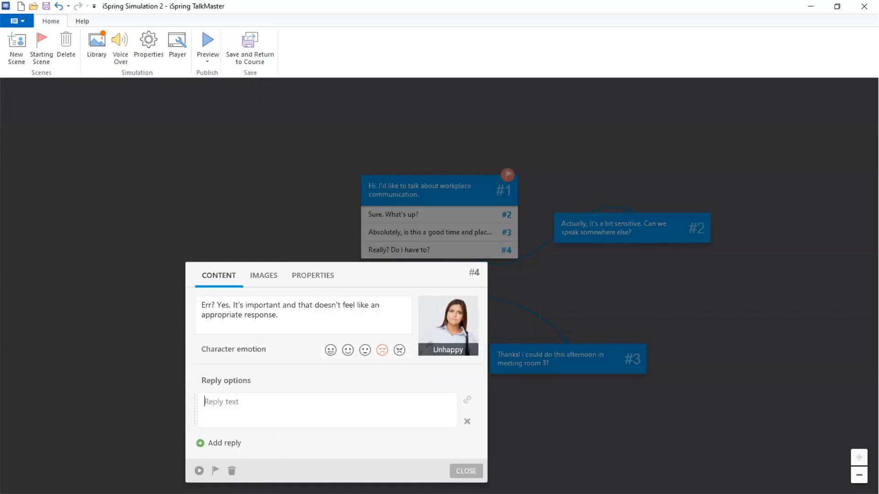
left_click(466, 471)
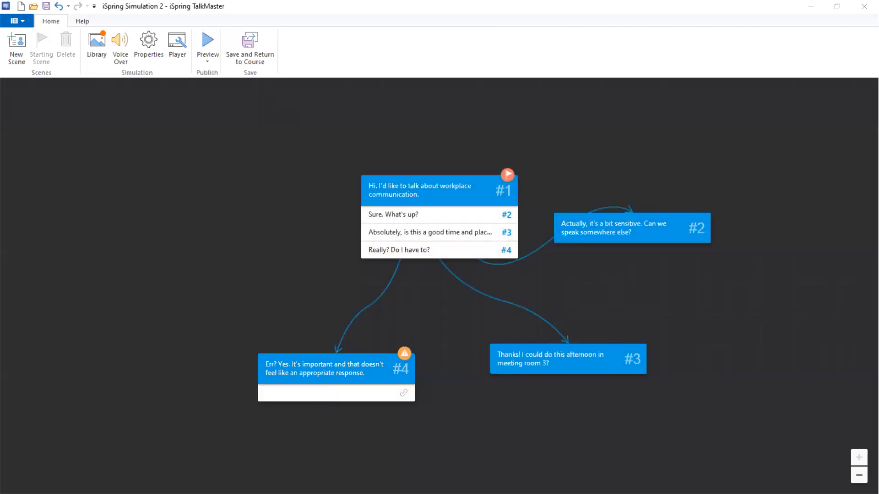
left_click(334, 395)
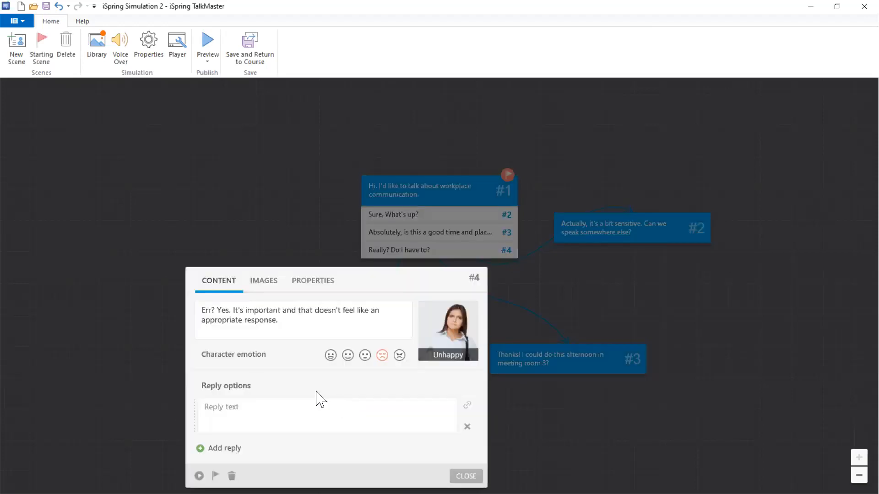
left_click(230, 413)
type("Thanks! I could do this afternoon in meeting room 3?")
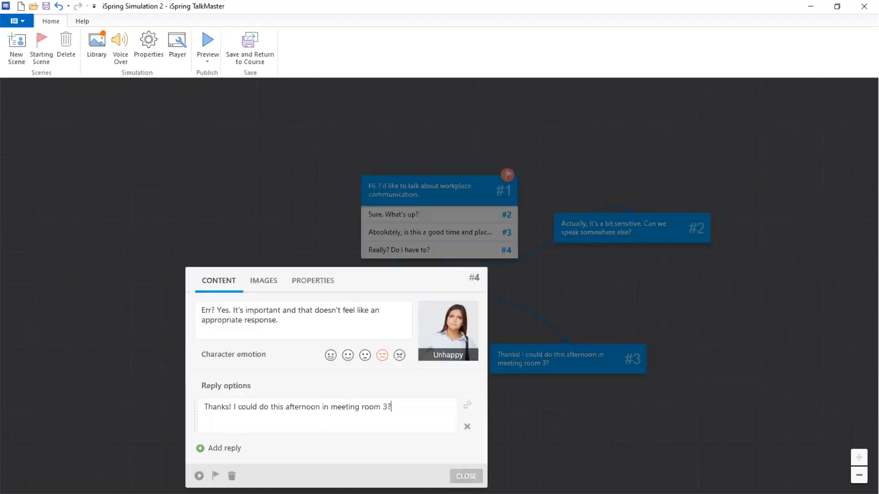
left_click(466, 476)
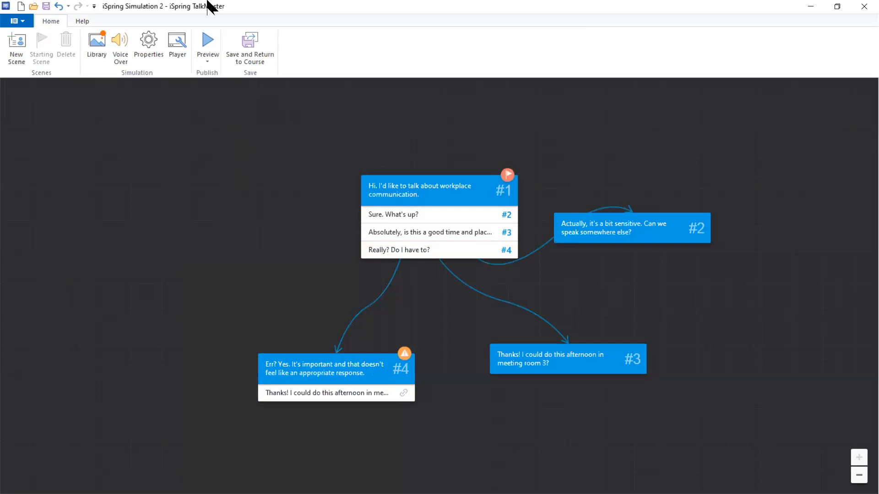
Preview the simulation, choosing the "Absolutely" reply and playing that branch through to the finish.
left_click(204, 45)
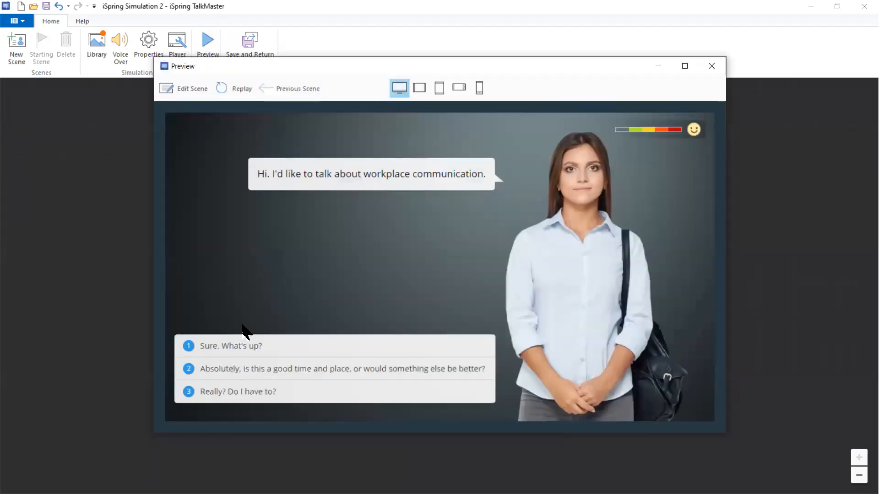
left_click(236, 372)
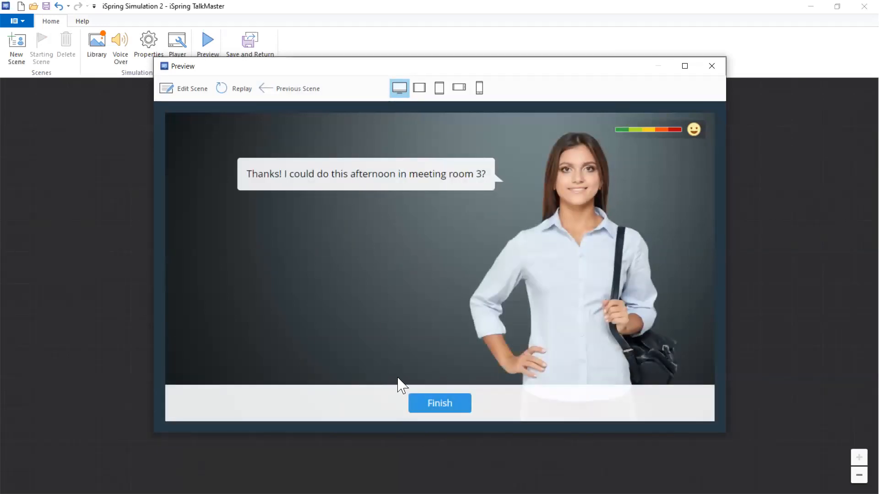
left_click(439, 405)
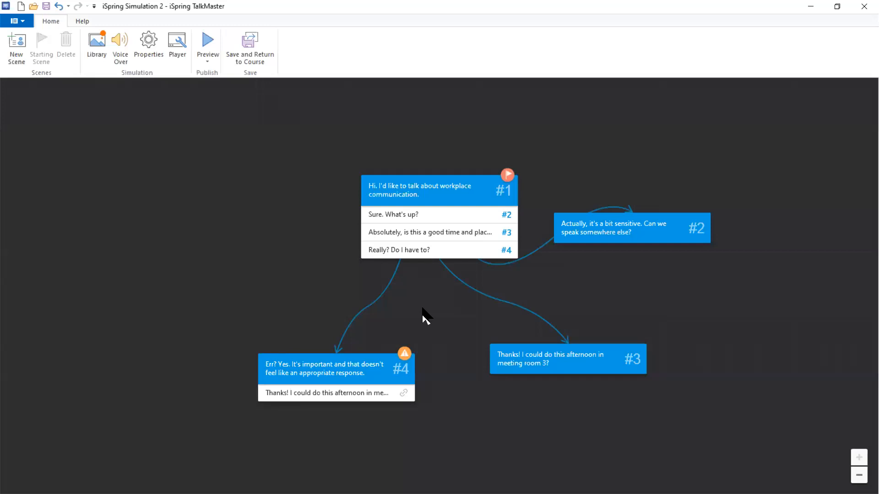
Close the simulation without saving it, and start the PowerPoint slide show from the "Morph magic" slide.
left_click(852, 6)
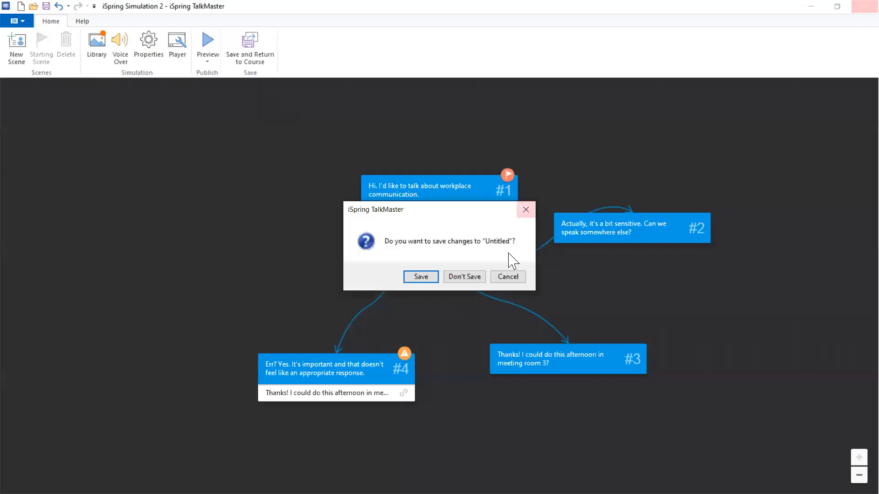
left_click(458, 277)
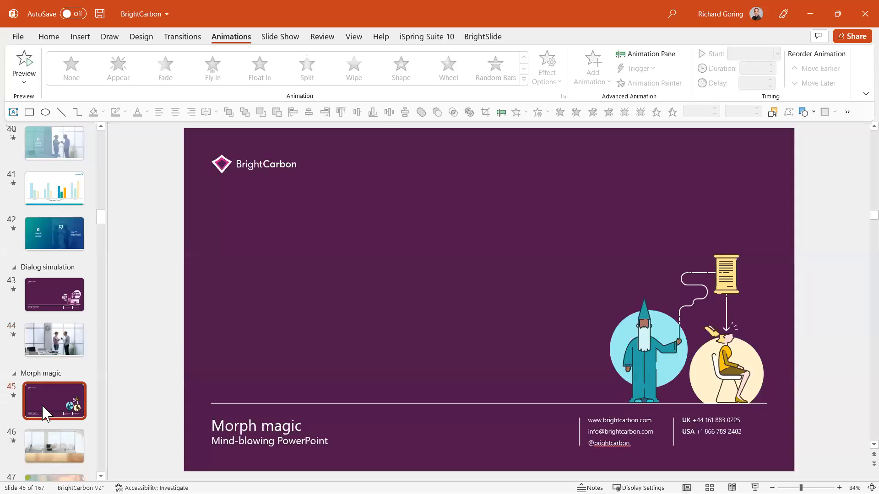
key("shift+F5")
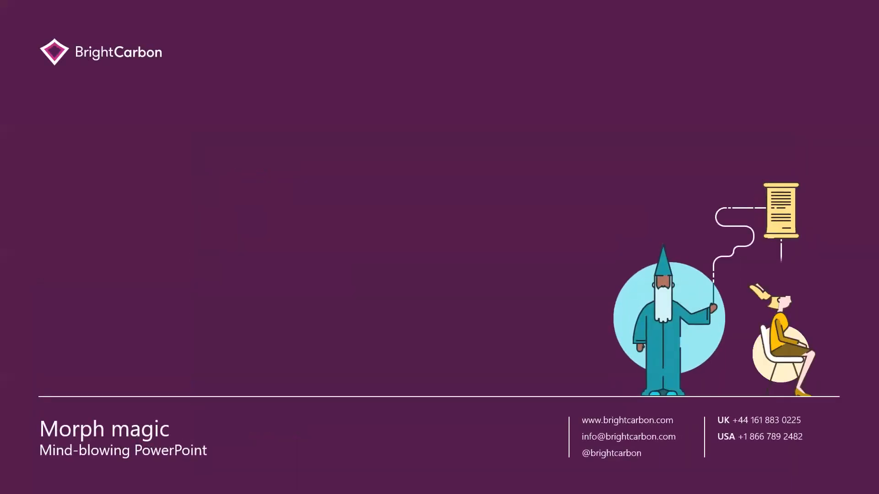